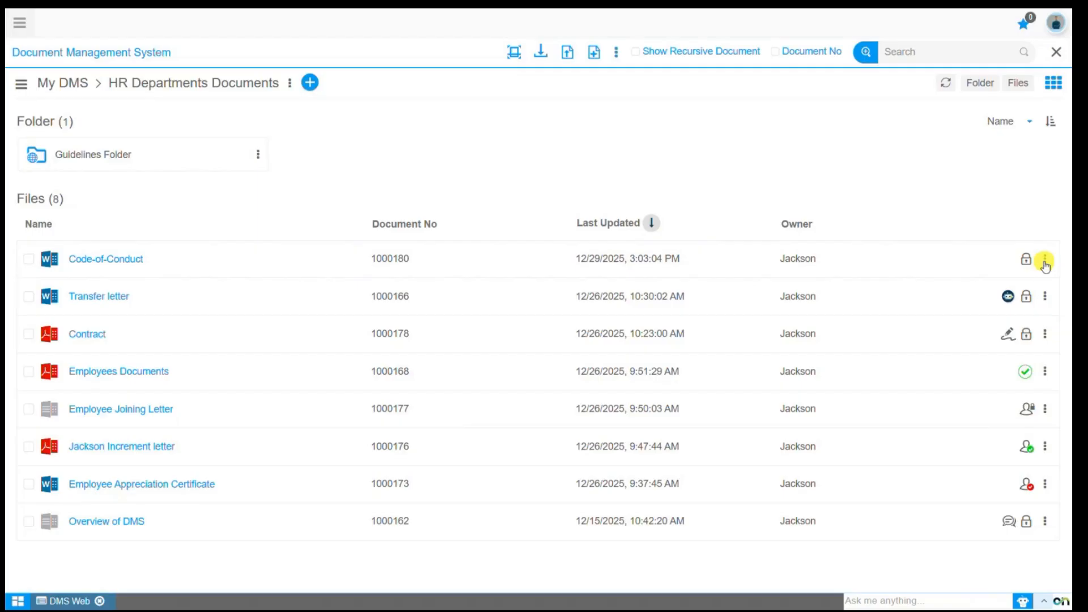
Open the Code-of-Conduct document for editing and remove "(Guidelines)" from its title.
click(1045, 262)
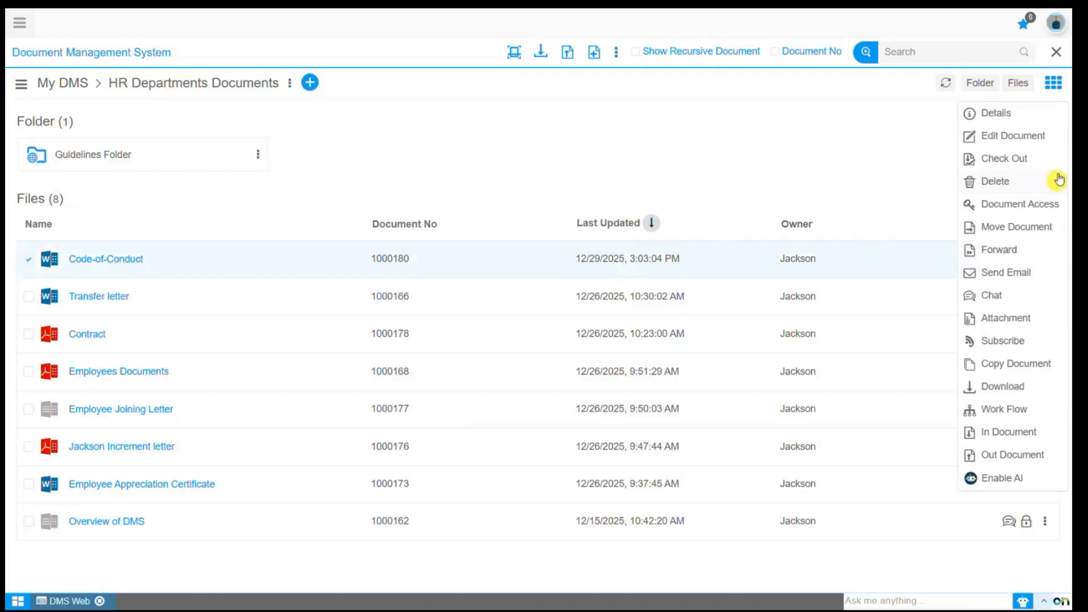
click(1029, 136)
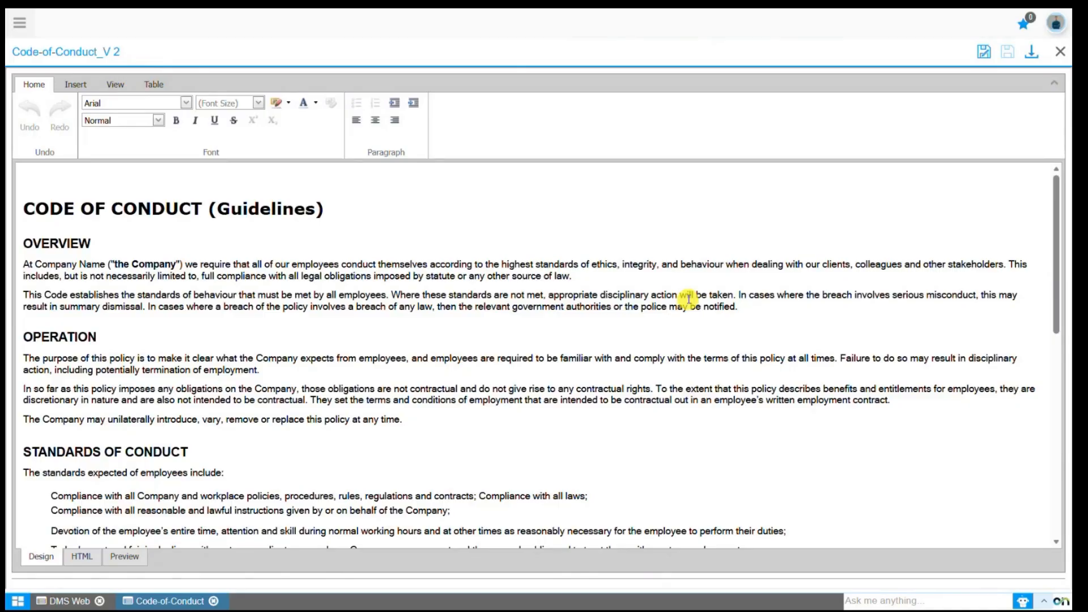
drag(332, 211, 211, 214)
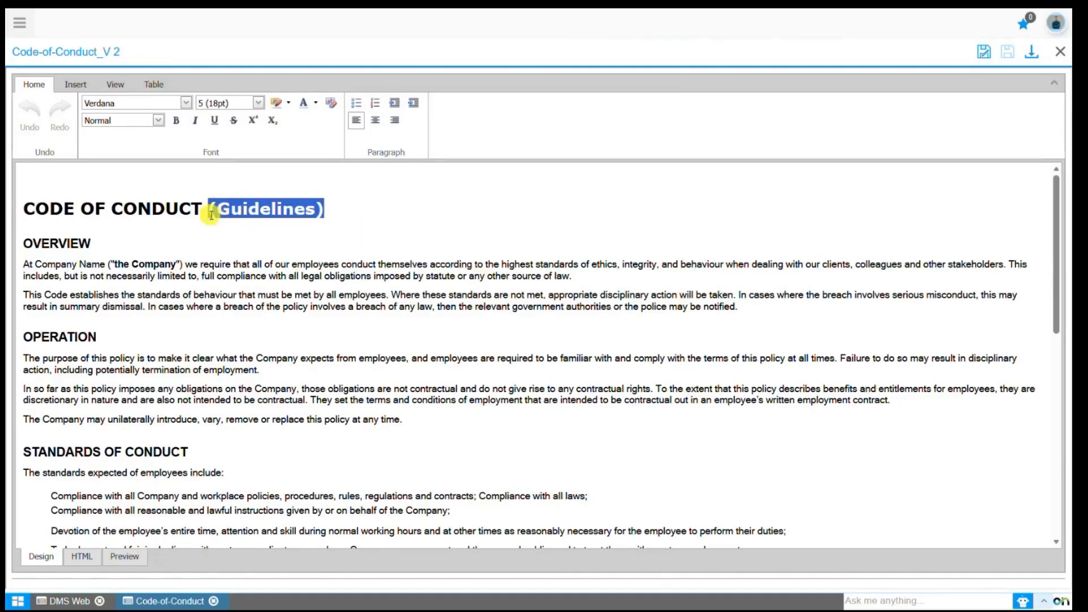
key(Delete)
Format the two paragraphs under OVERVIEW in Verdana, size 4 (14pt), bold and italic.
drag(24, 263, 662, 285)
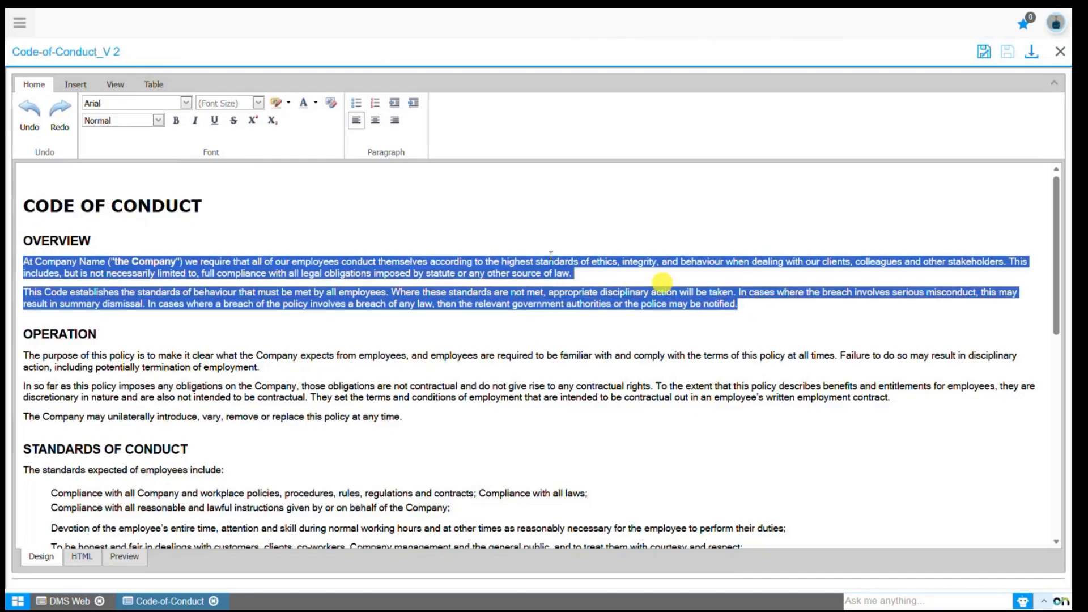
click(182, 104)
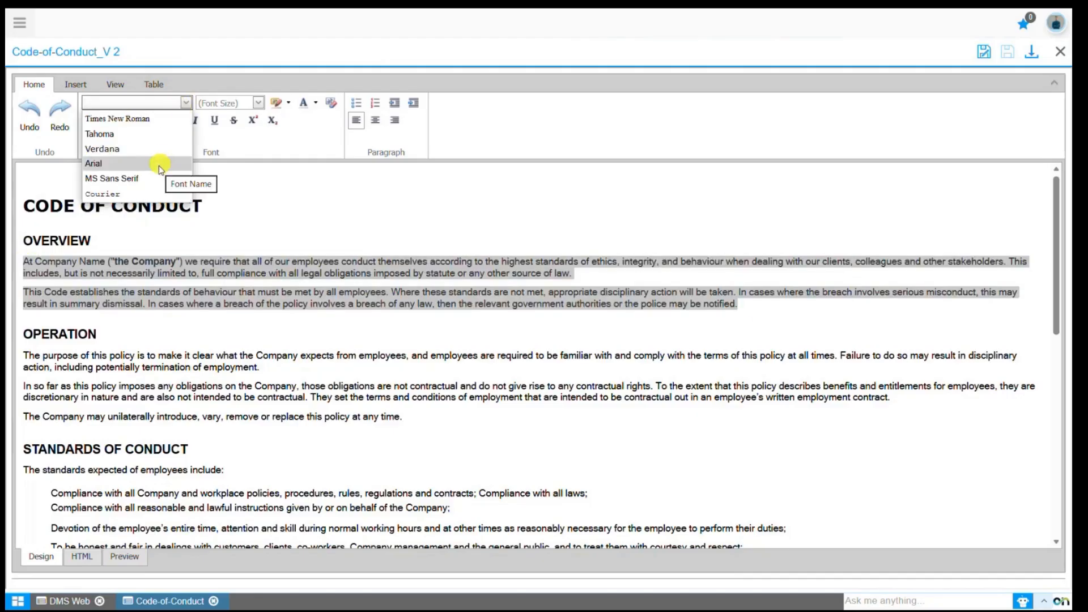
click(152, 149)
click(258, 103)
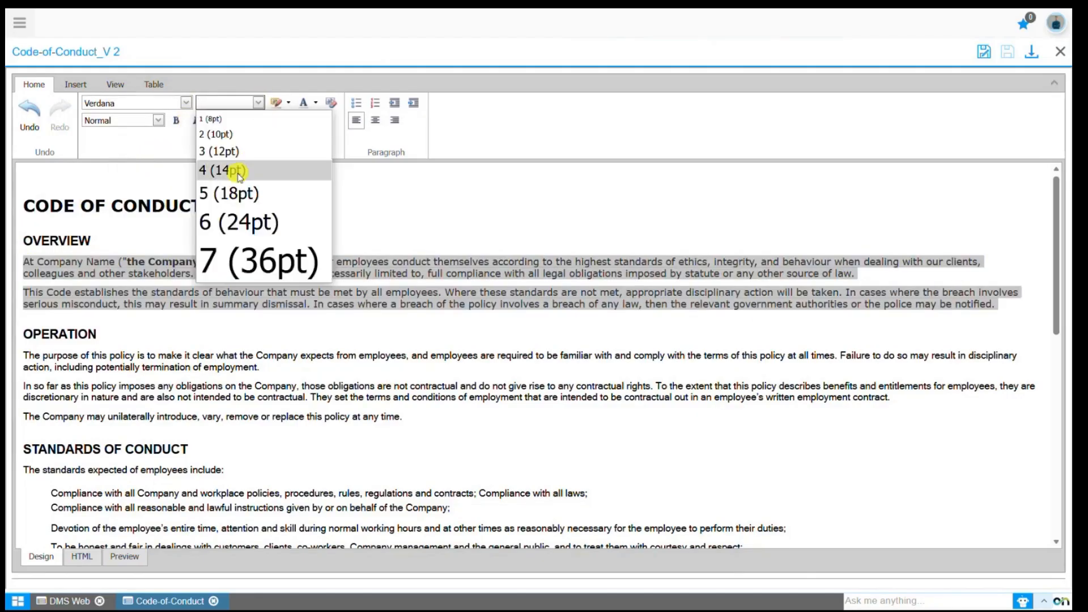
click(234, 193)
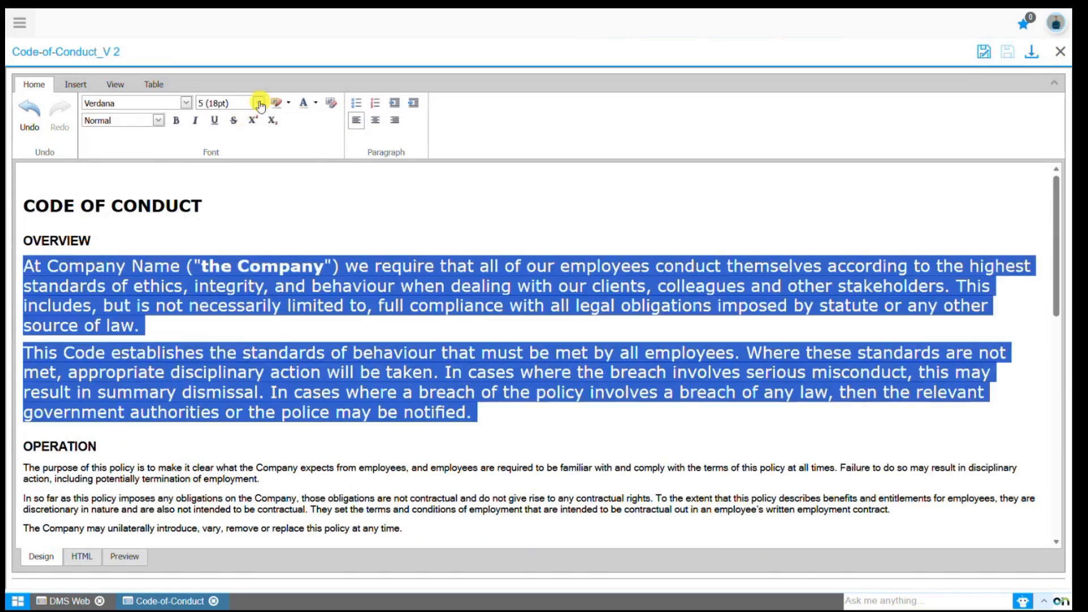
click(260, 104)
click(246, 172)
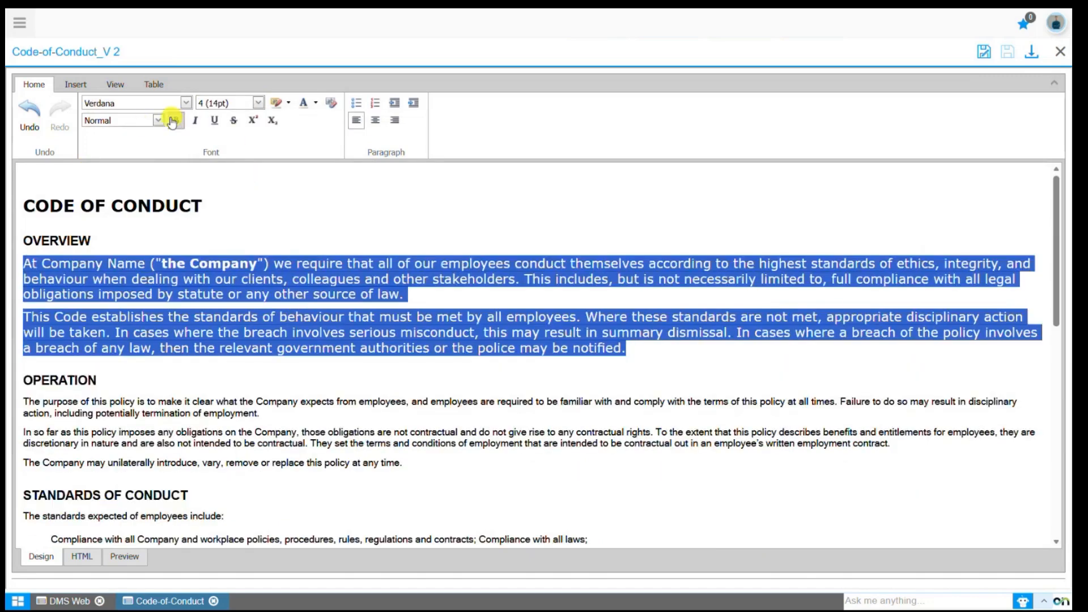
click(173, 121)
click(194, 121)
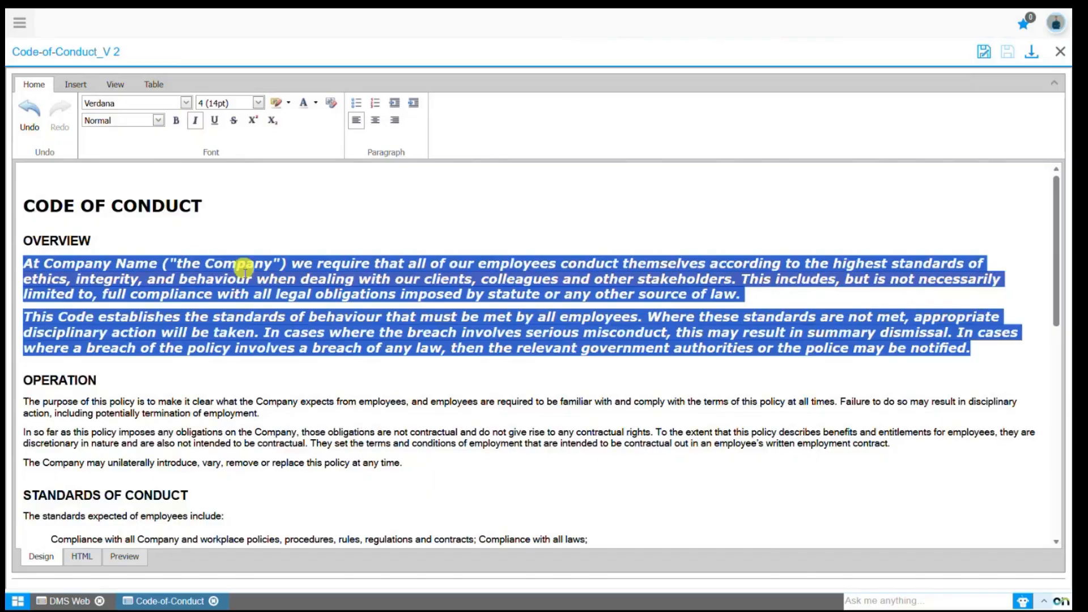
click(245, 279)
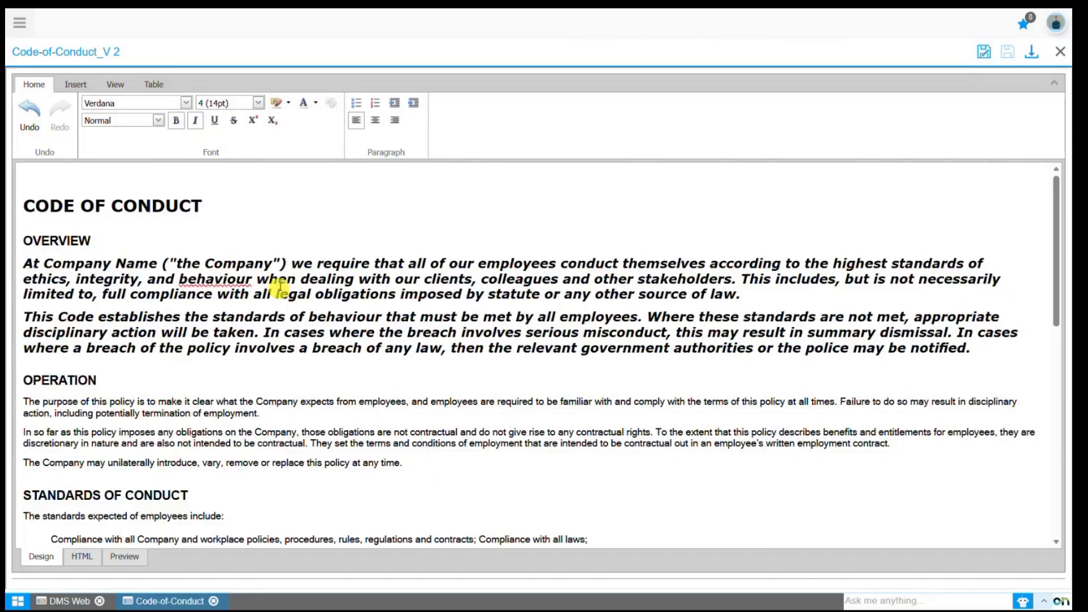
Start saving the edited document as a new copy with the document name "Revised code of conduct guidelines".
click(986, 56)
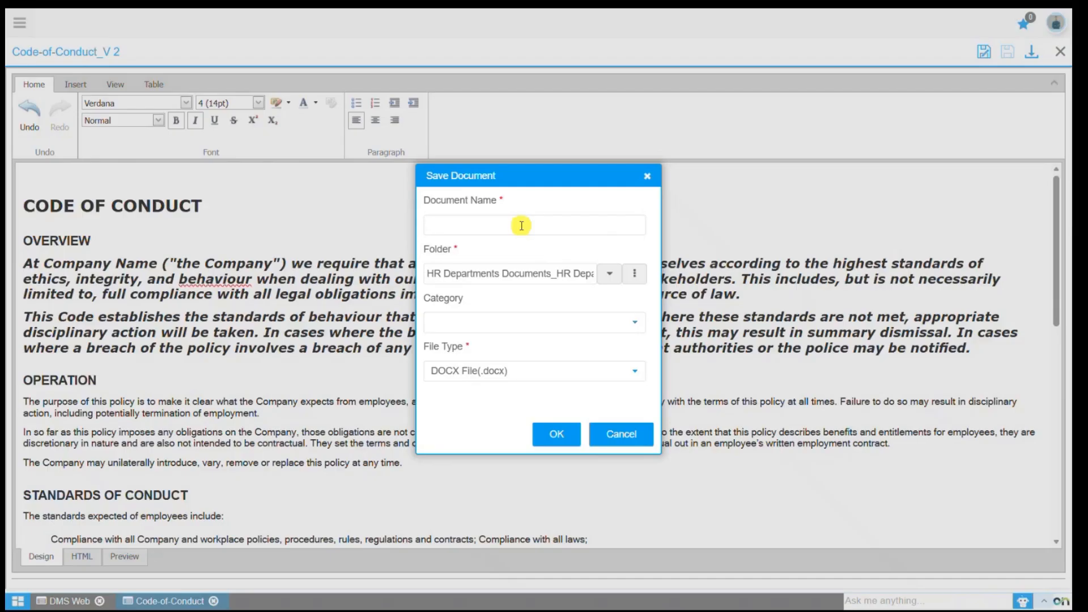
text(Revised code of conduct guidelines)
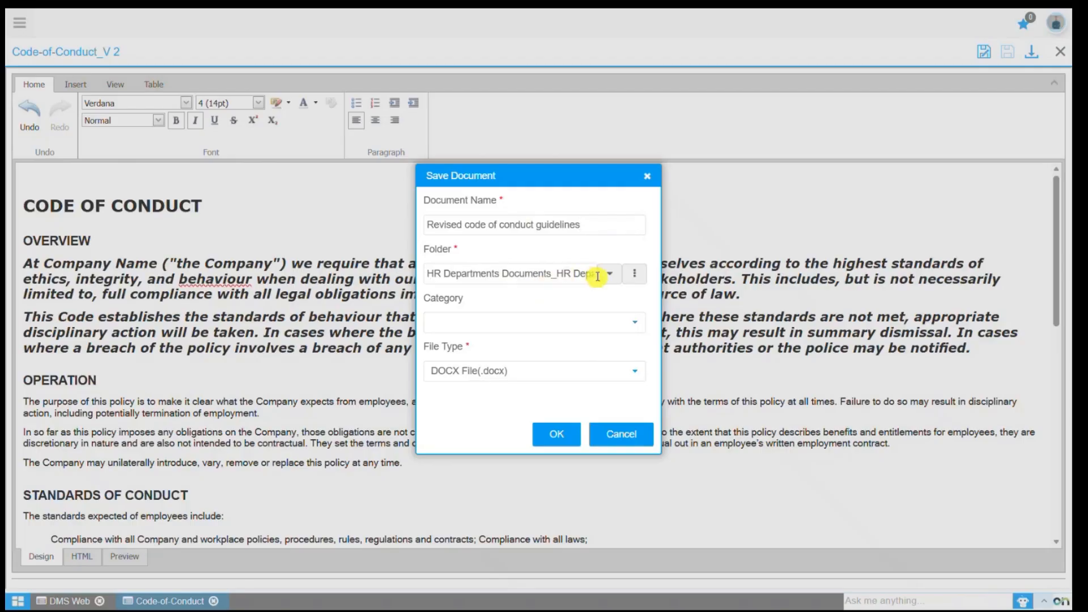
Clear the preset destination folder of the new copy and choose the Financial Year folder instead.
click(634, 275)
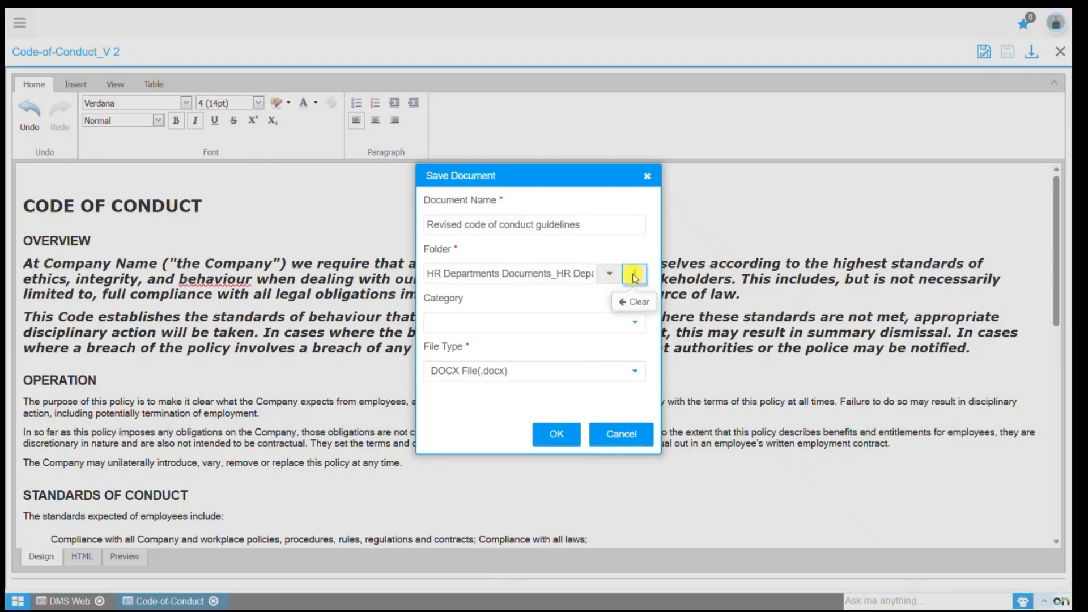
click(633, 301)
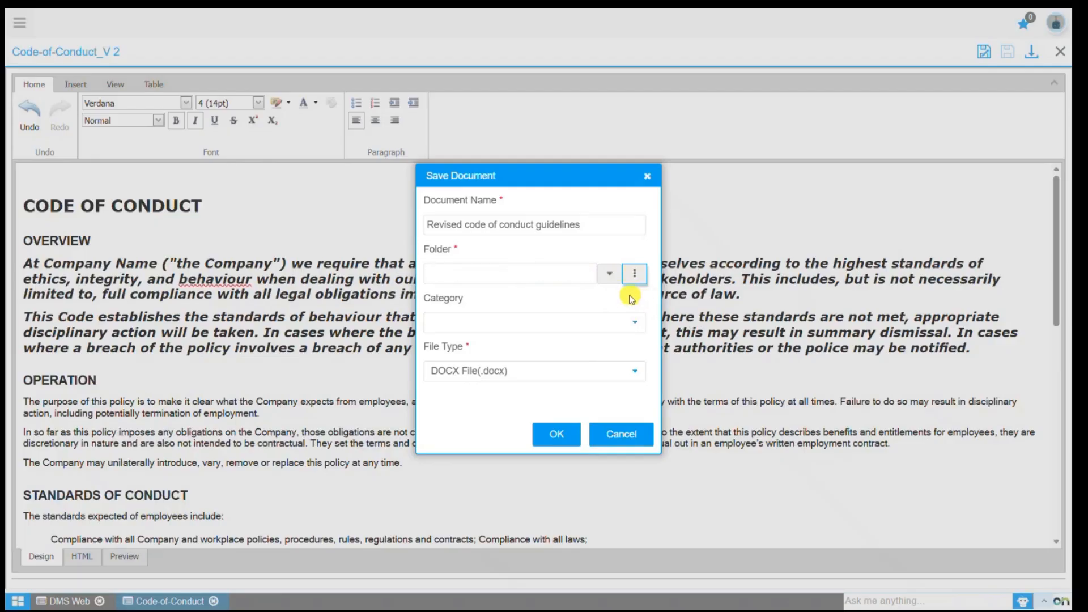
click(612, 276)
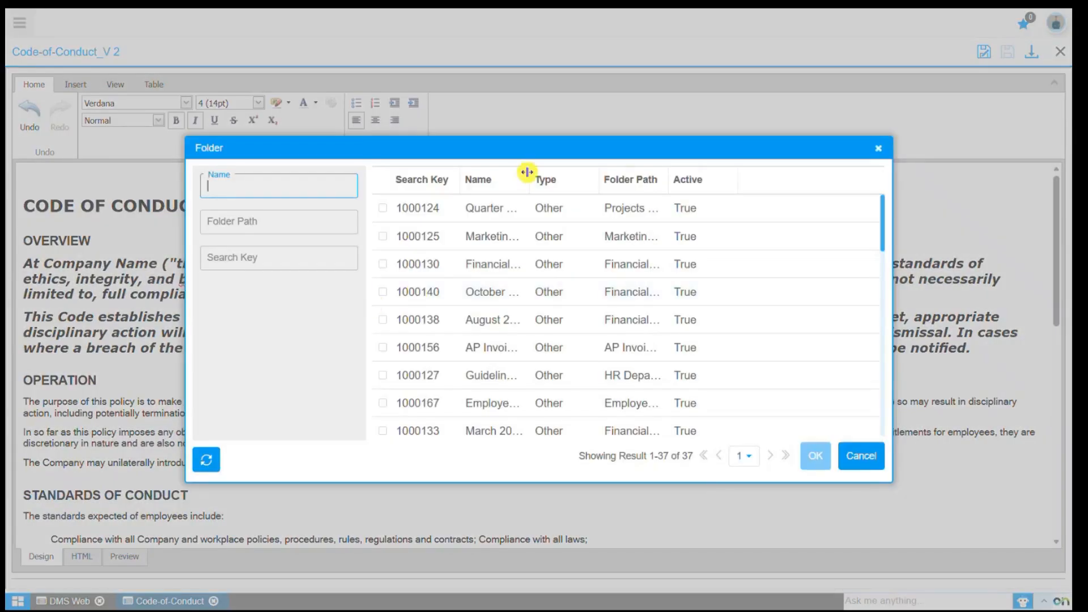
drag(526, 179, 647, 182)
click(329, 365)
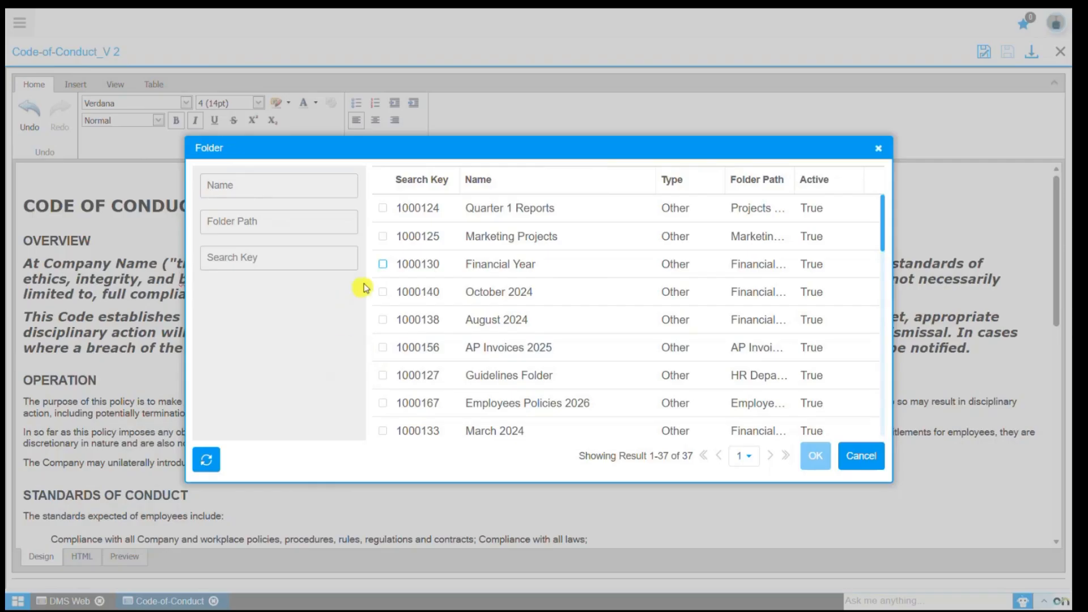
click(383, 265)
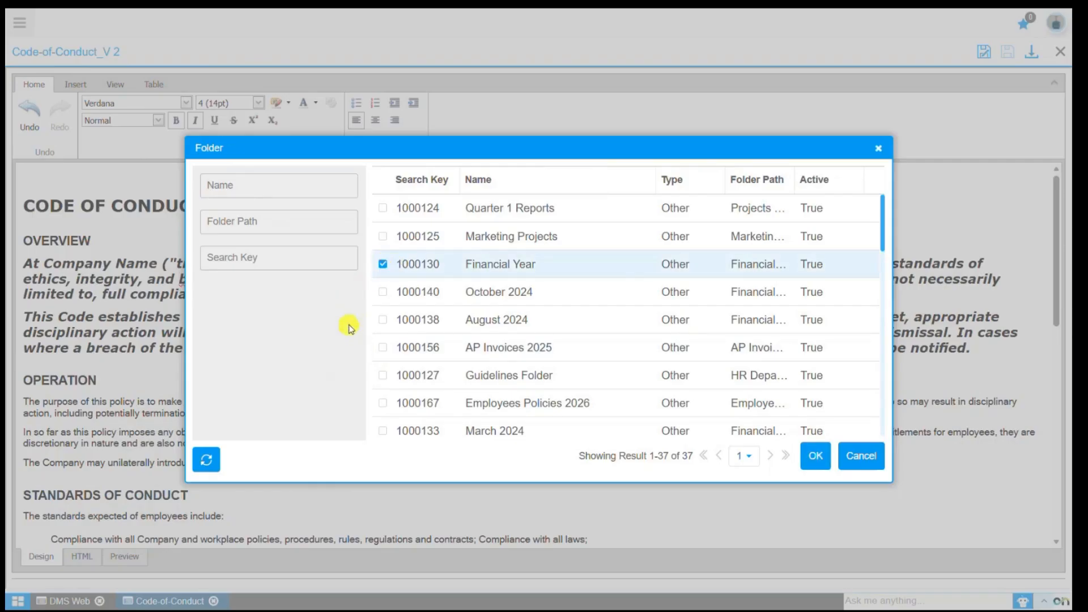
click(817, 458)
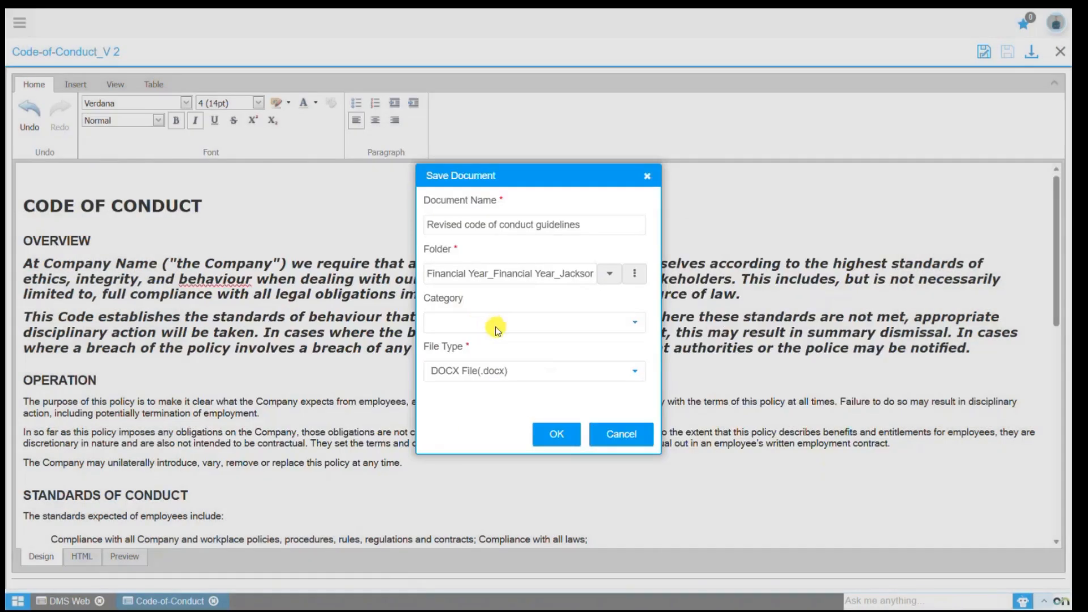
Leave the category blank, choose DOCX File(.docx) as the file type, and save the new copy.
click(496, 328)
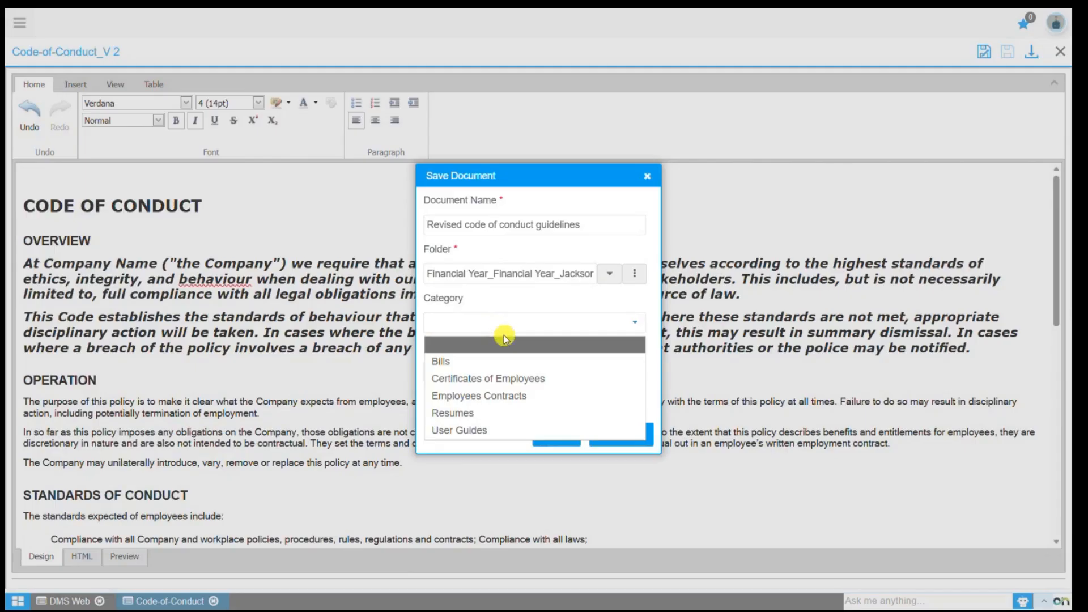
click(505, 343)
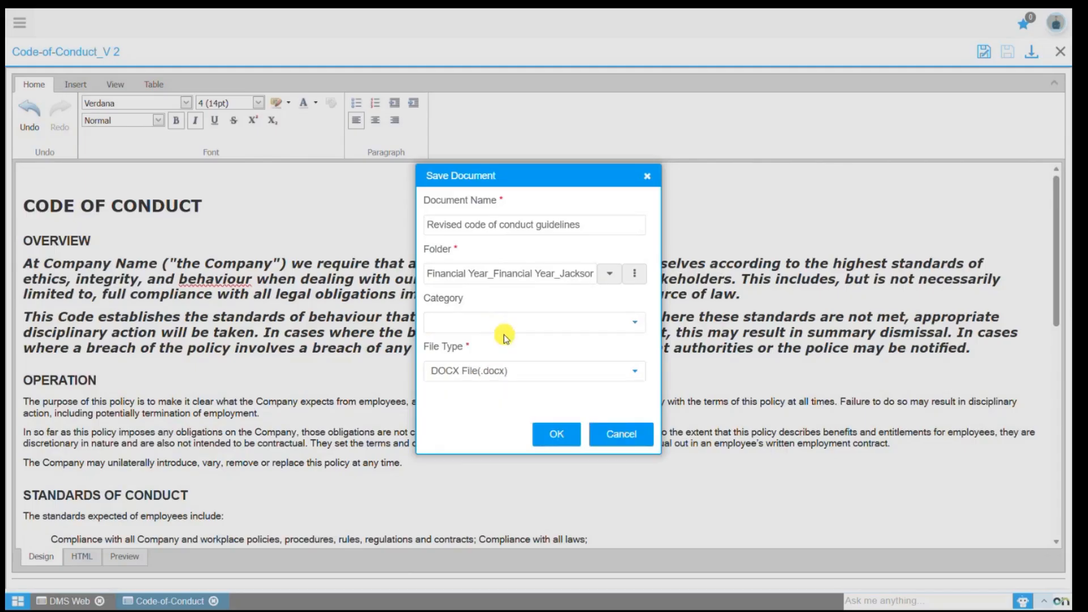
click(509, 373)
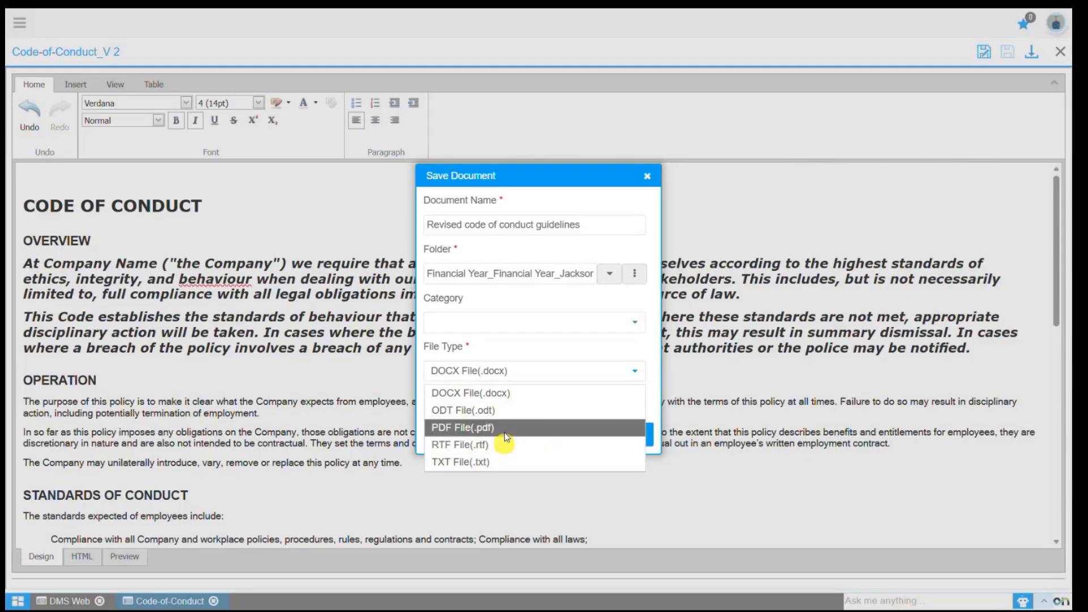
click(502, 394)
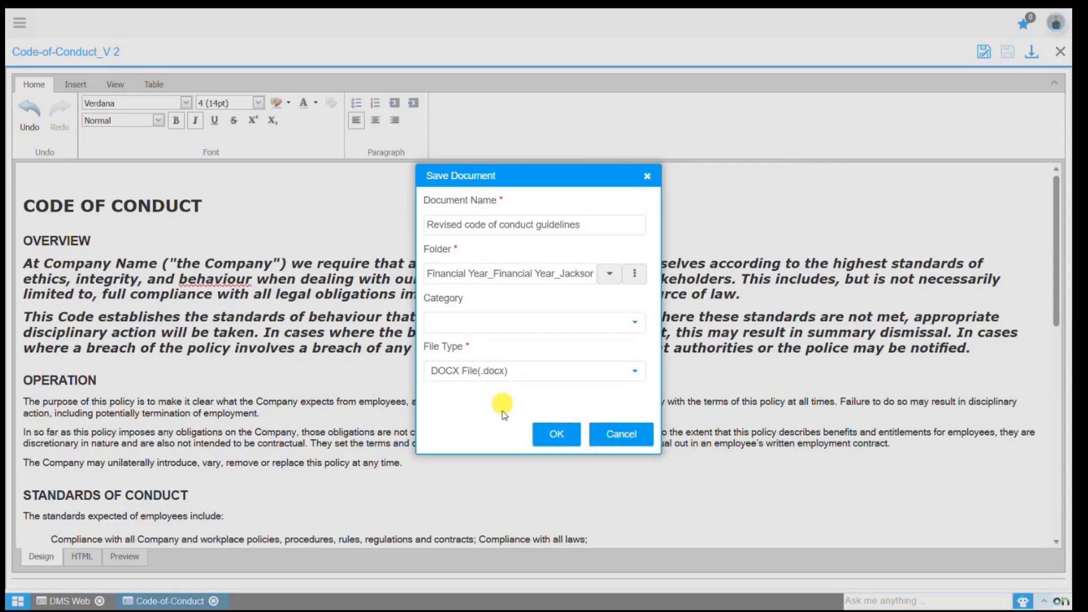
click(556, 437)
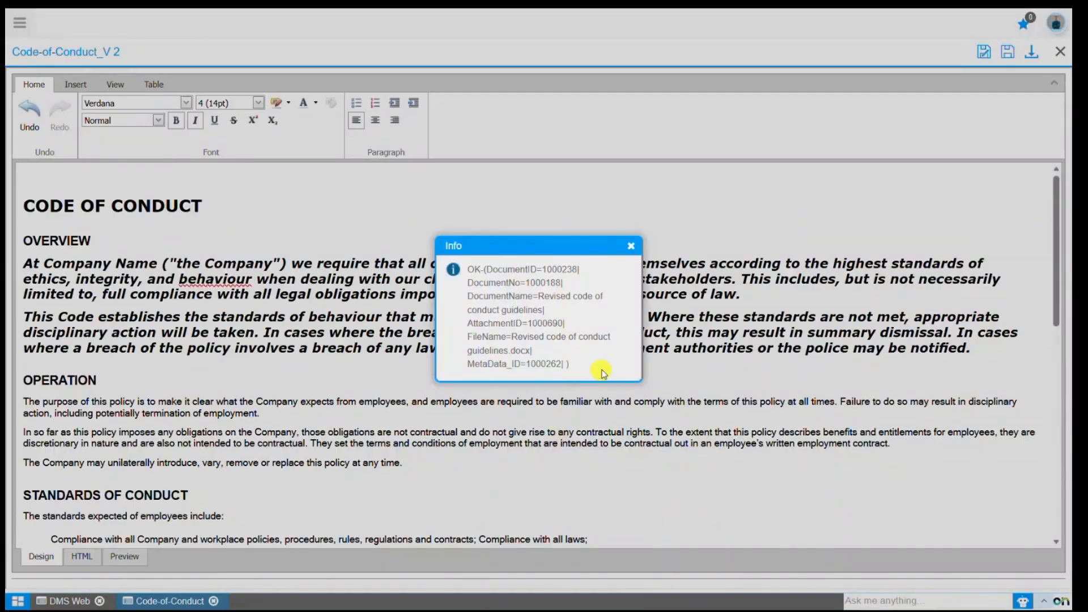
click(631, 248)
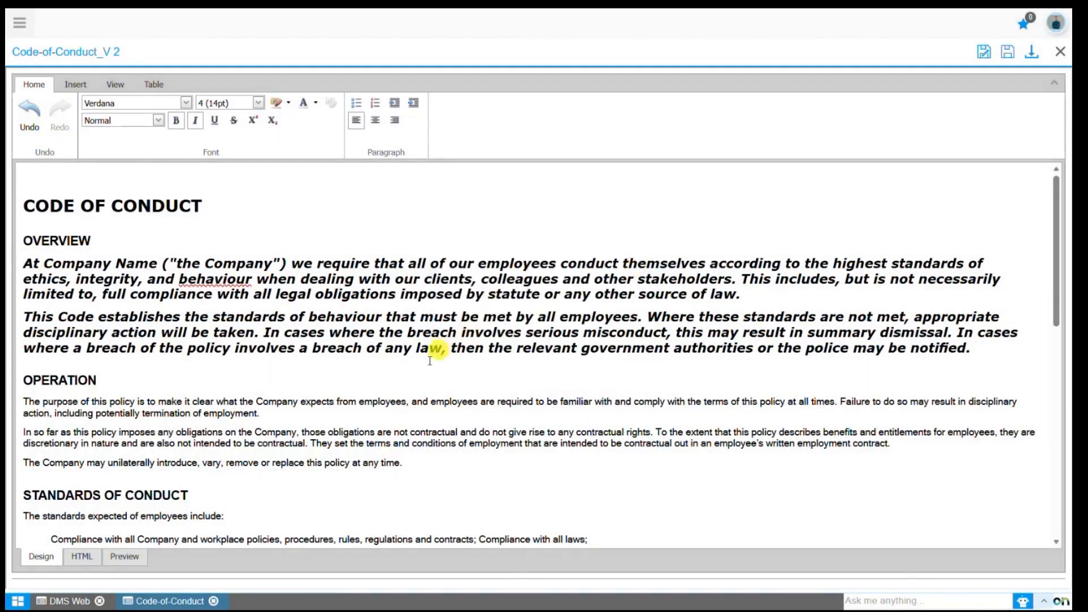
Go back to the DMS file list and open the Financial Year folder under My DMS to check the saved copy.
click(63, 601)
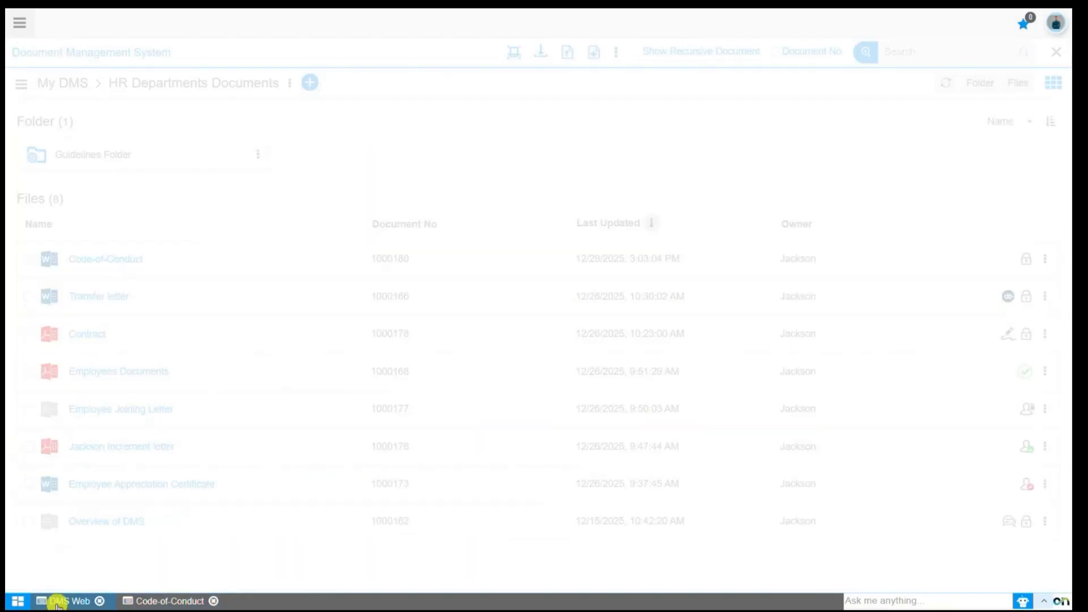
click(63, 83)
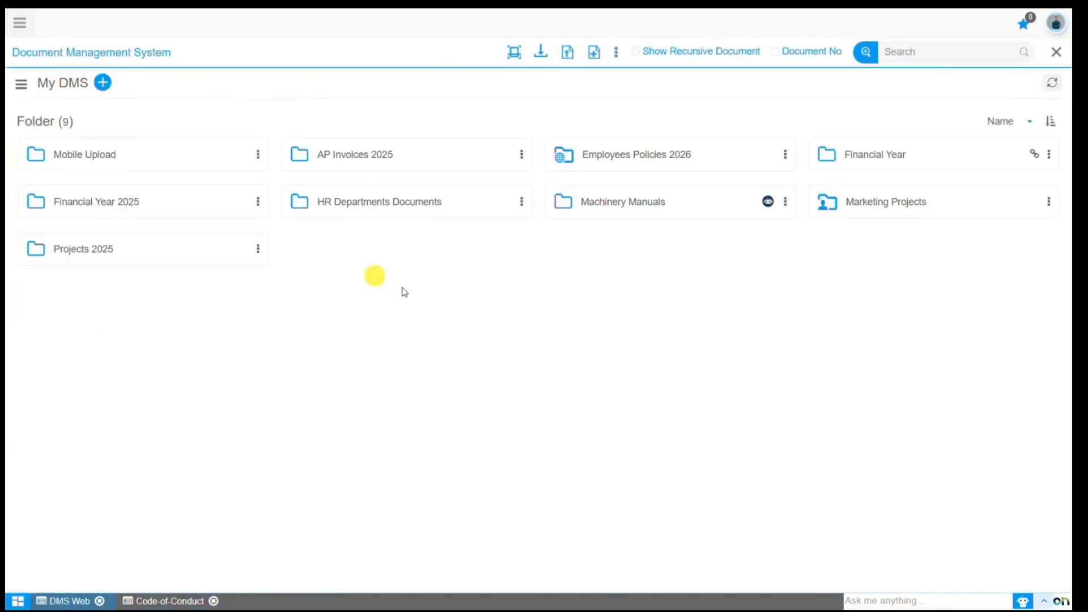
click(862, 158)
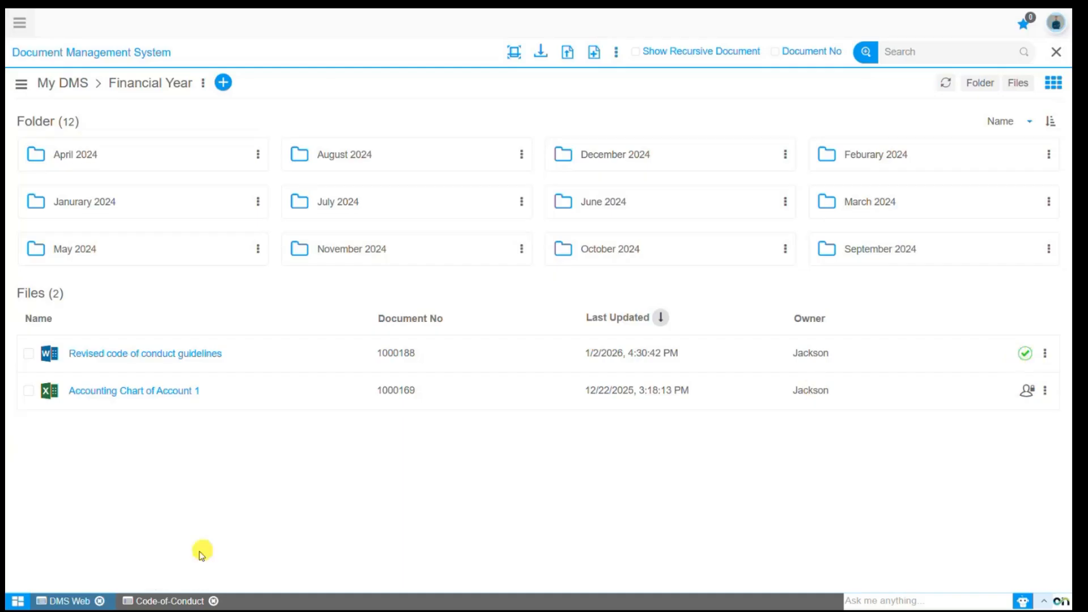
Return to the open Code-of-Conduct editor, make the first paragraph under OPERATION bold, and save the document.
click(159, 602)
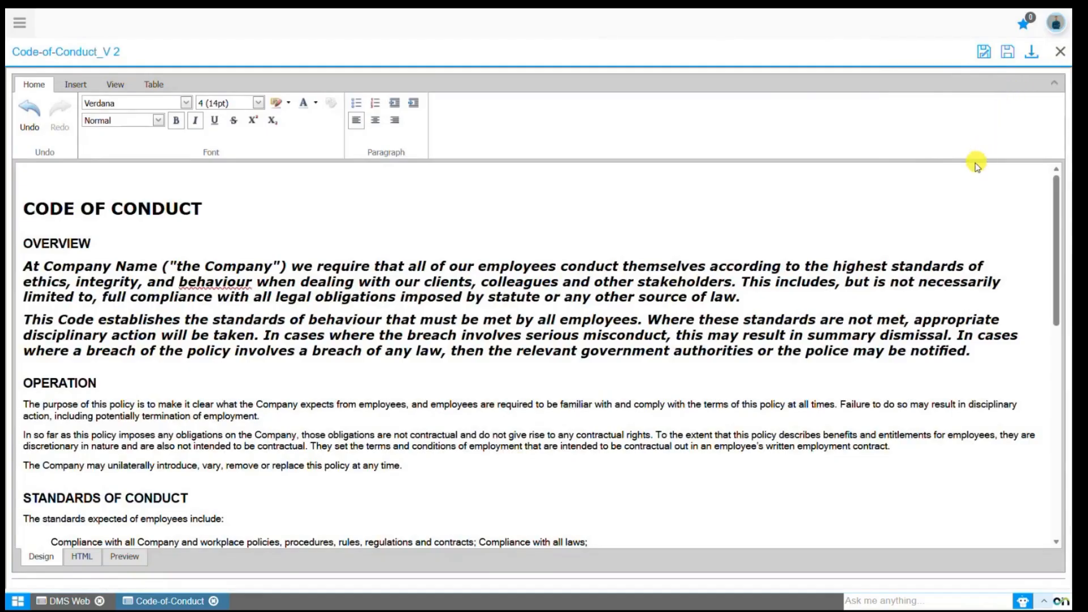
click(1007, 58)
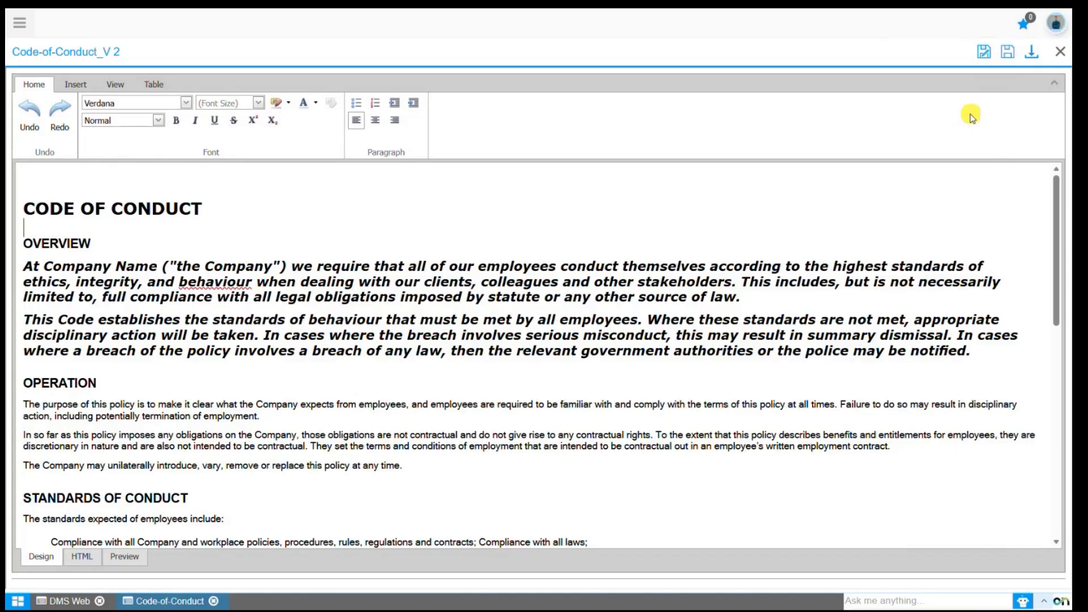
click(499, 213)
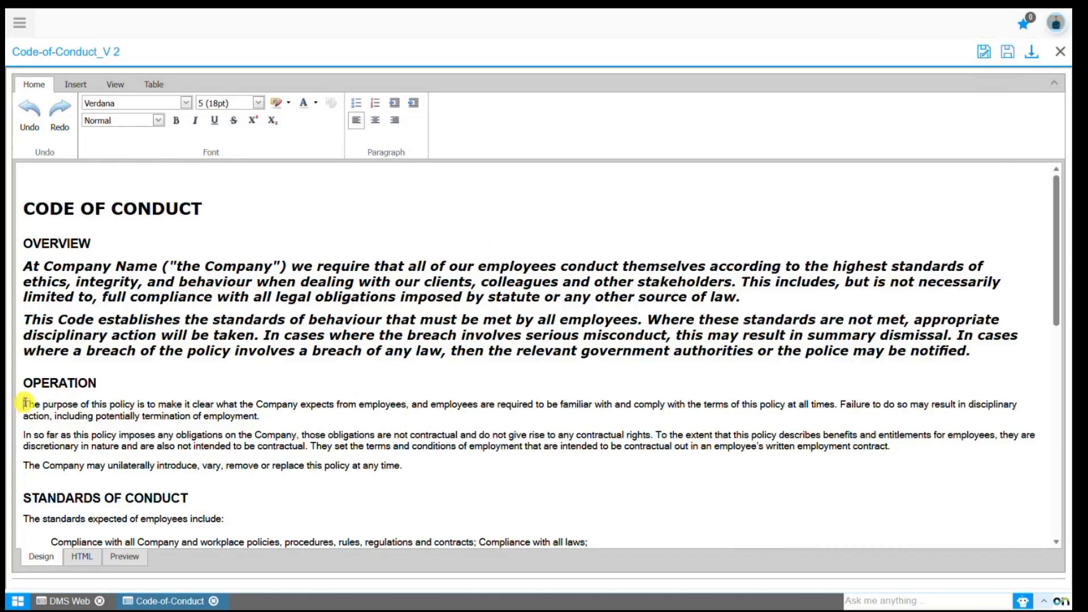
drag(23, 404, 311, 412)
click(176, 120)
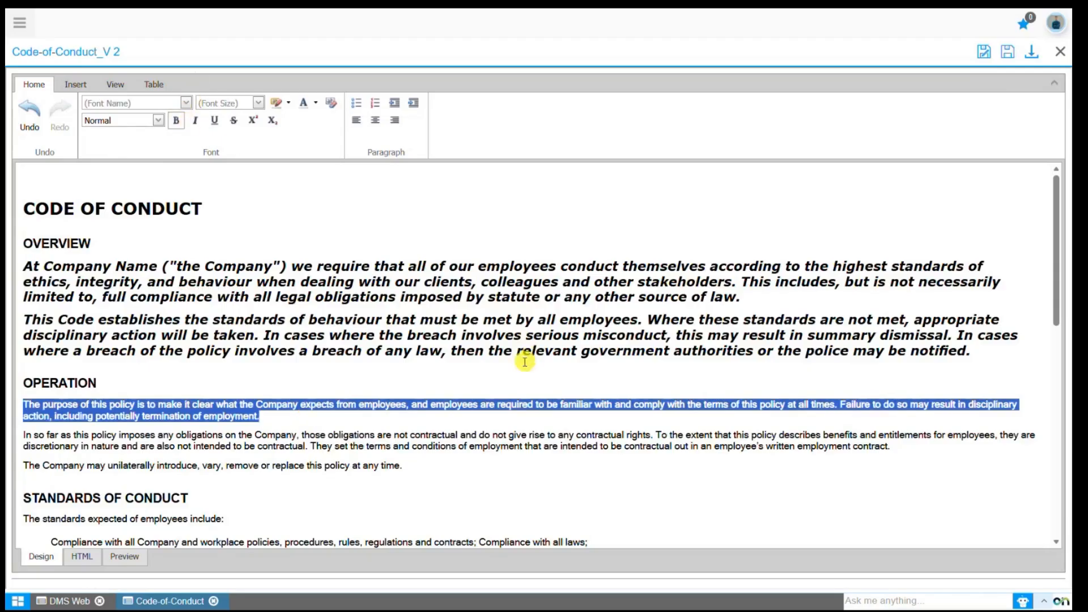
click(1012, 54)
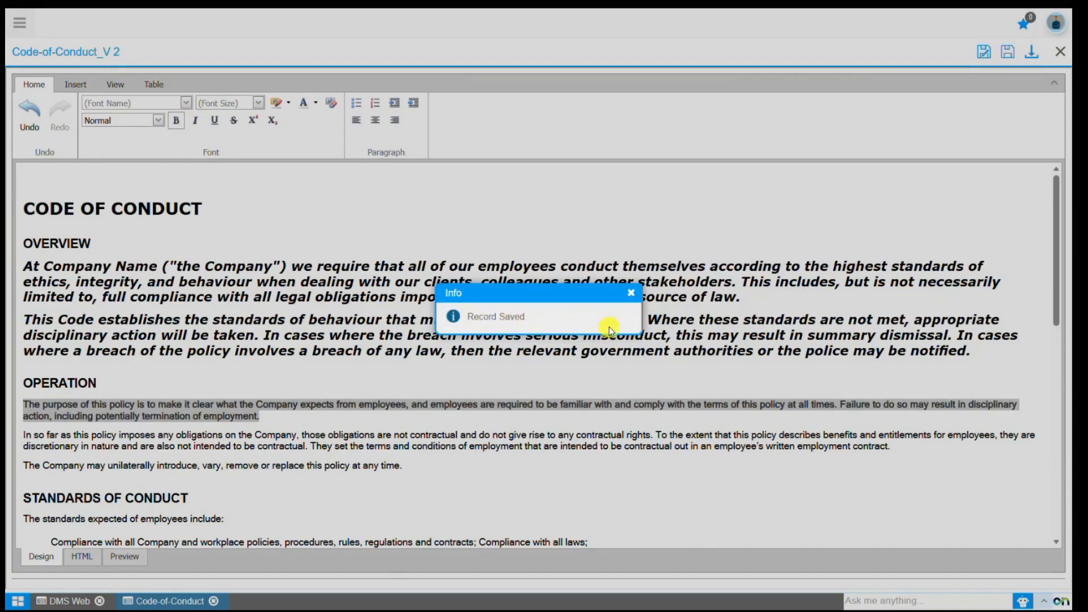
click(631, 291)
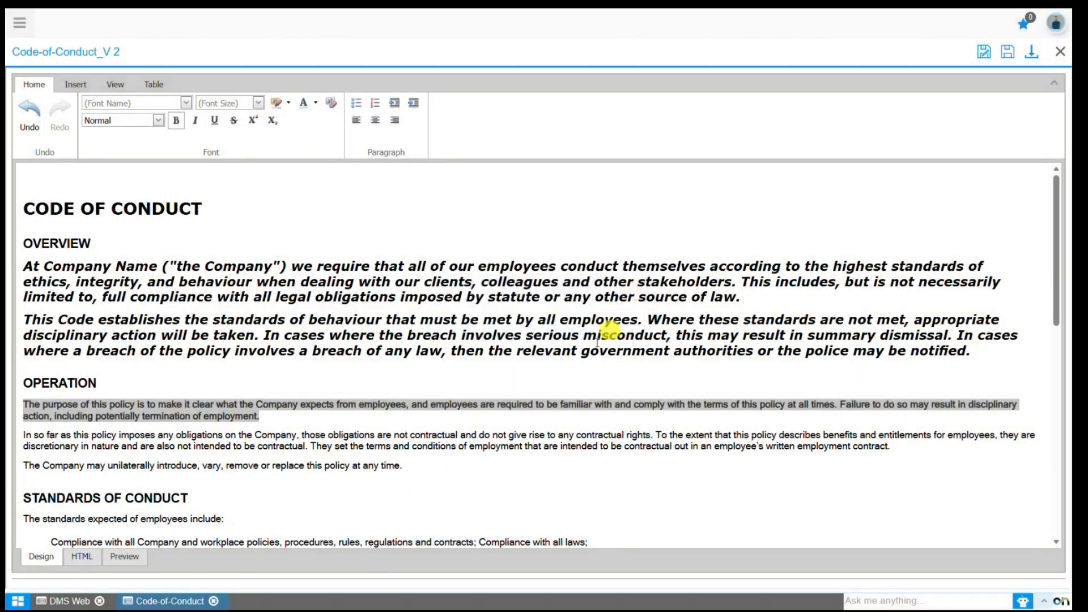
Show the details of "Revised code of conduct guidelines" in the Financial Year folder and open the document for viewing.
click(63, 602)
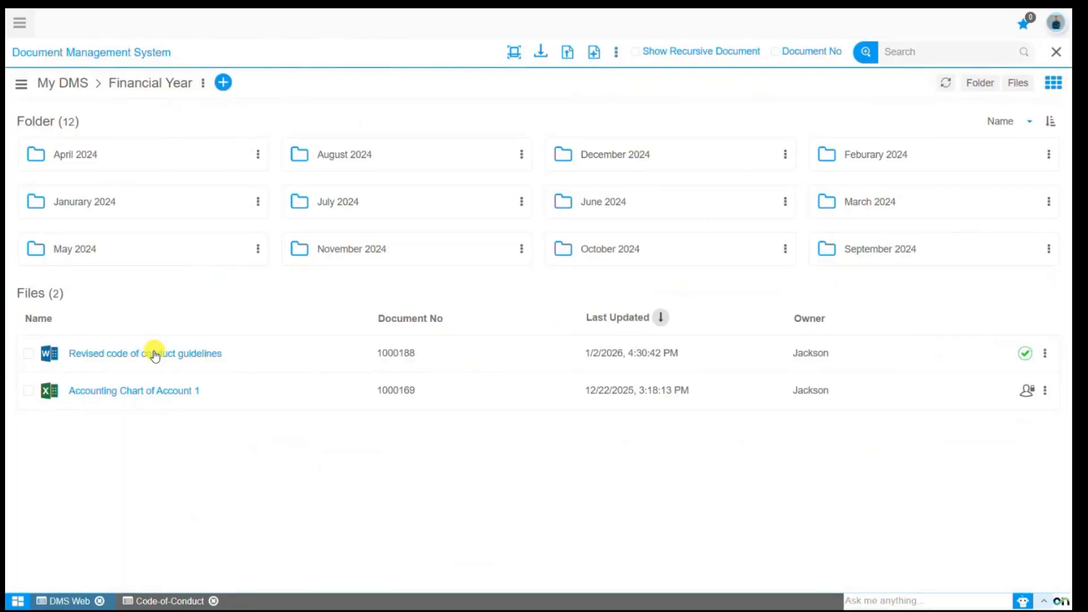
click(892, 365)
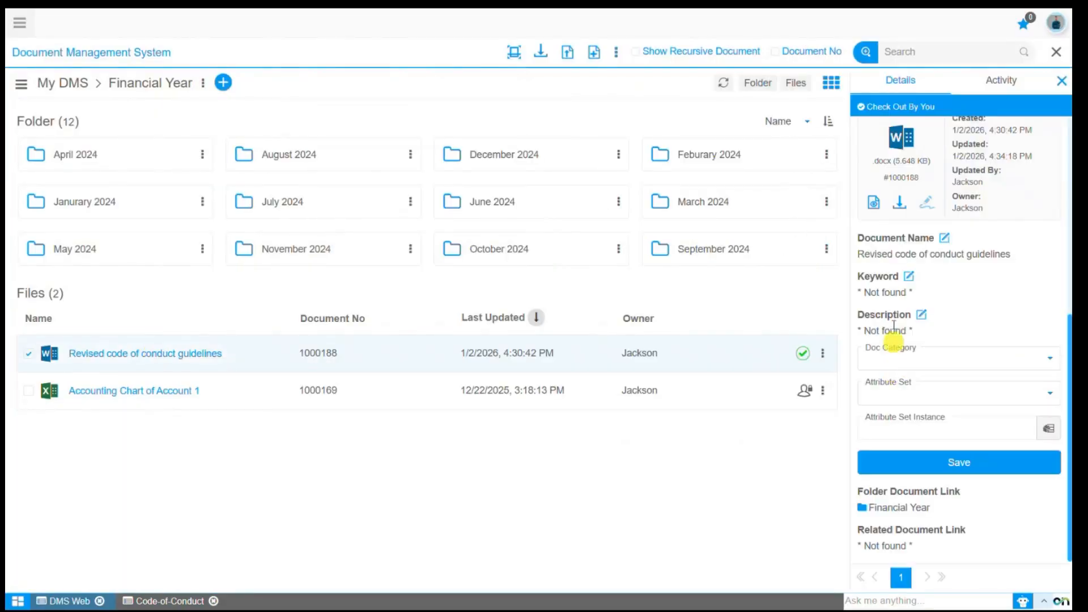
click(875, 206)
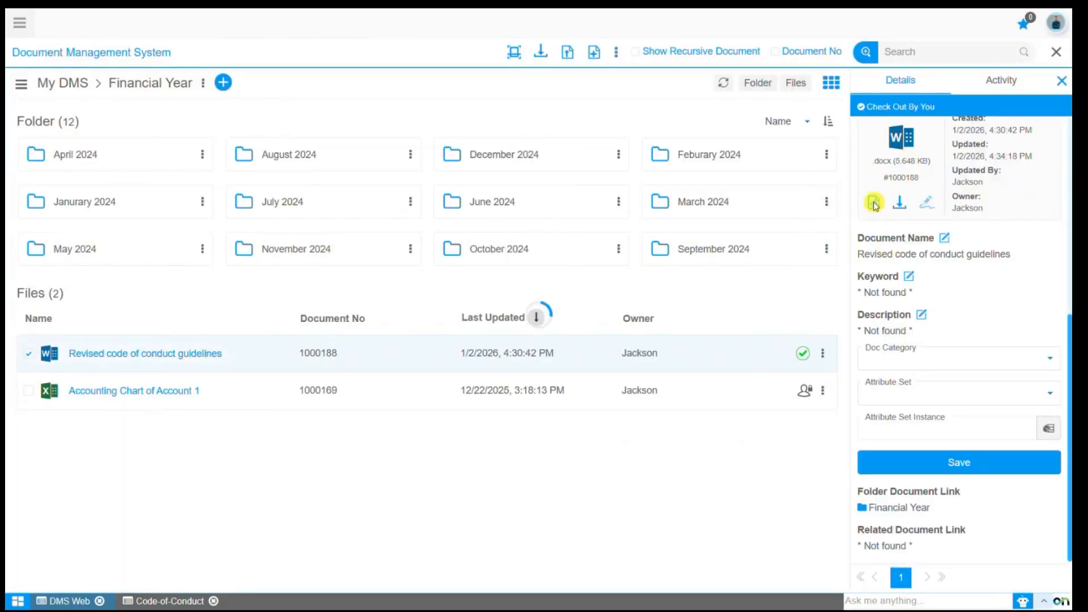